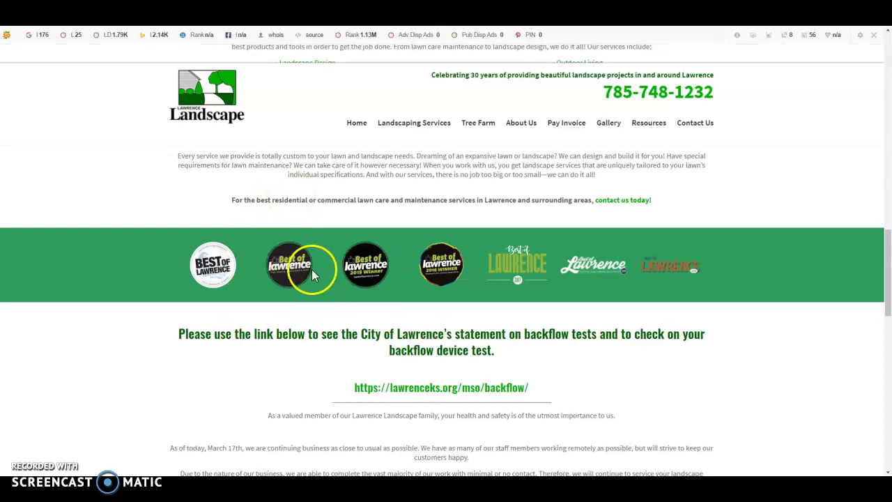
Skim the services content on the Lawrence Landscape home page and compare it with the Pine Landscape home page.
{"action": "scroll", "coordinate": [233, 314], "scroll_direction": "up", "scroll_amount": 3}
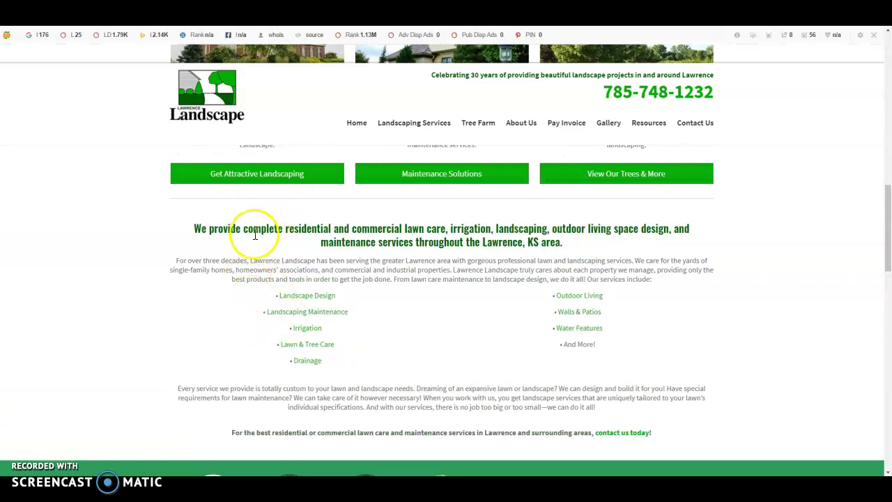
{"action": "scroll", "coordinate": [264, 237], "scroll_direction": "up", "scroll_amount": 2}
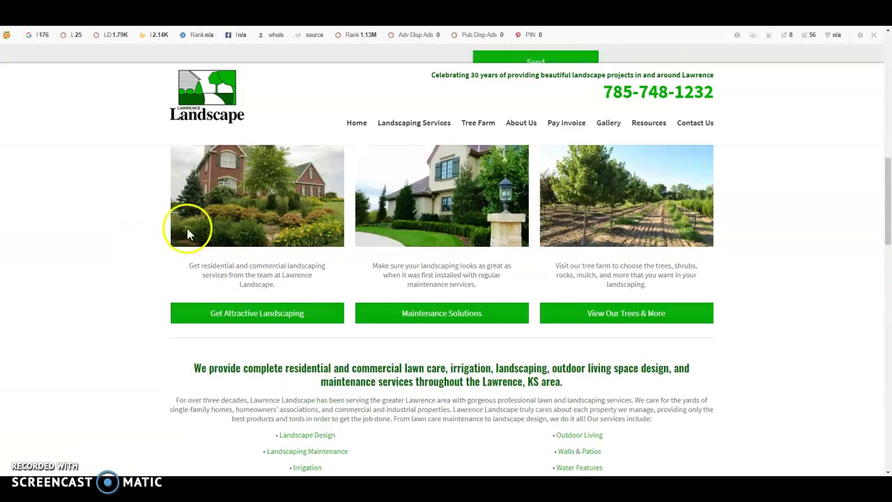
{"action": "left_click", "coordinate": [218, 14]}
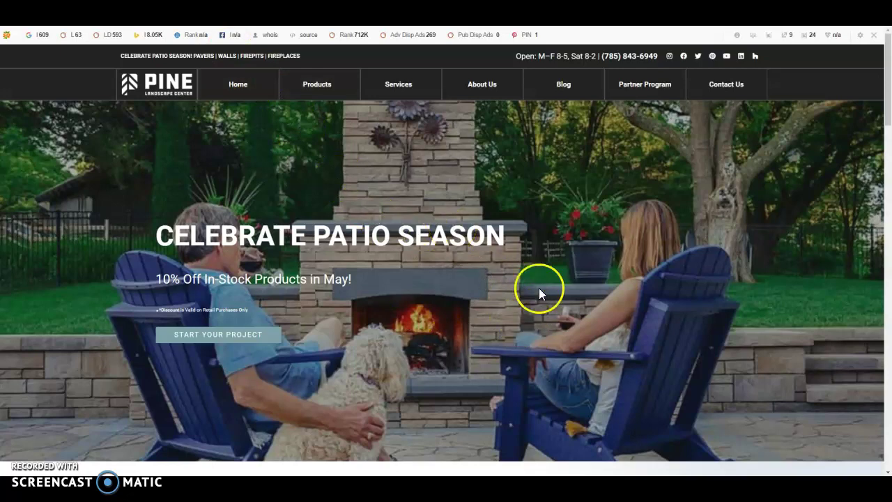
{"action": "scroll", "coordinate": [541, 309], "scroll_direction": "down", "scroll_amount": 15}
{"action": "scroll", "coordinate": [494, 253], "scroll_direction": "down", "scroll_amount": 11}
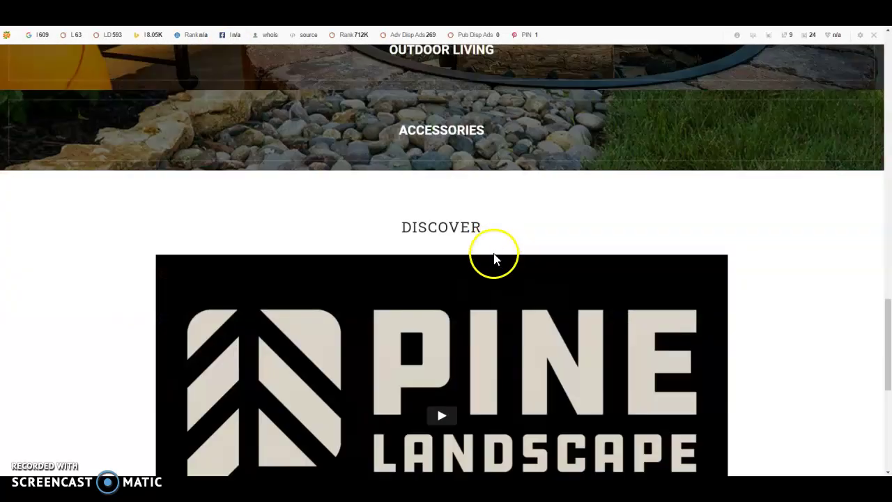
{"action": "scroll", "coordinate": [418, 264], "scroll_direction": "up", "scroll_amount": 8}
{"action": "scroll", "coordinate": [413, 256], "scroll_direction": "up", "scroll_amount": 8}
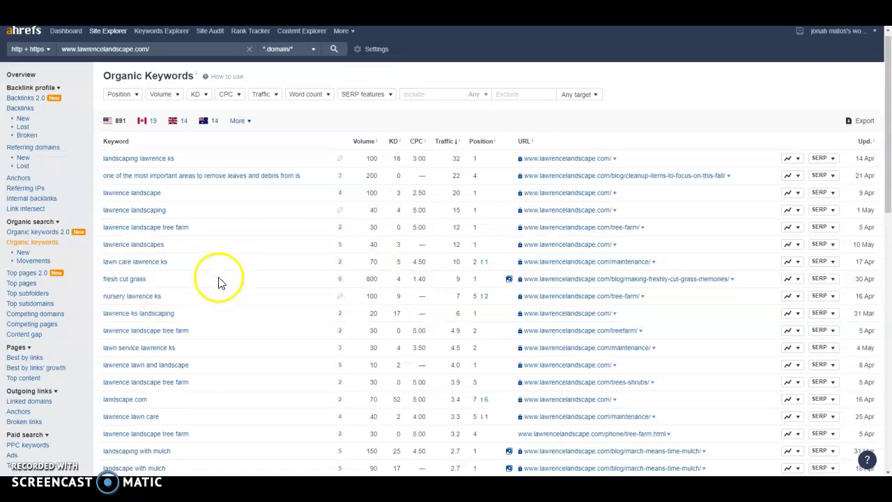
{"action": "scroll", "coordinate": [218, 281], "scroll_direction": "down", "scroll_amount": 3}
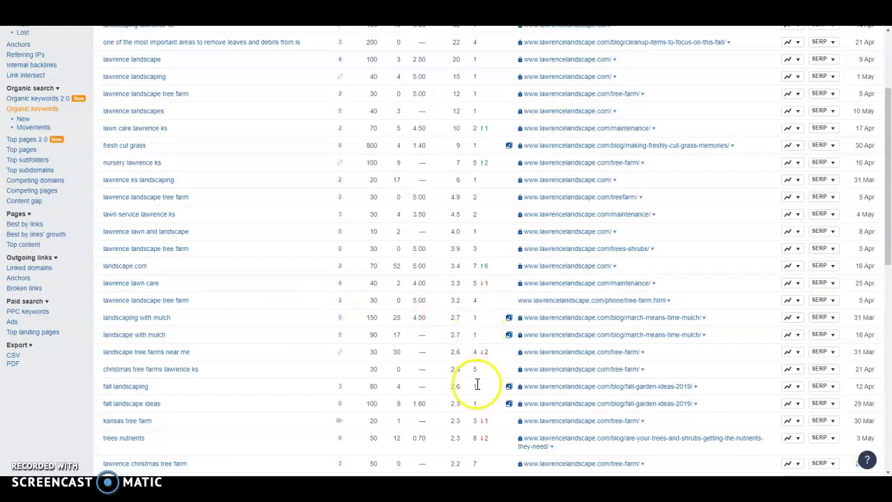
{"action": "scroll", "coordinate": [272, 276], "scroll_direction": "up", "scroll_amount": 2}
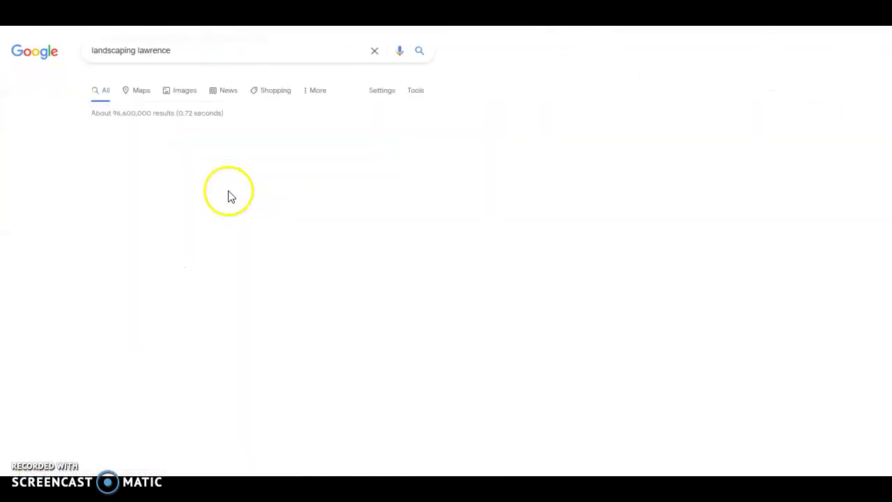
Review the Google results for "landscaping lawrence", comparing the map listings and the organic results' traffic and link metrics.
{"action": "scroll", "coordinate": [201, 205], "scroll_direction": "down", "scroll_amount": 5}
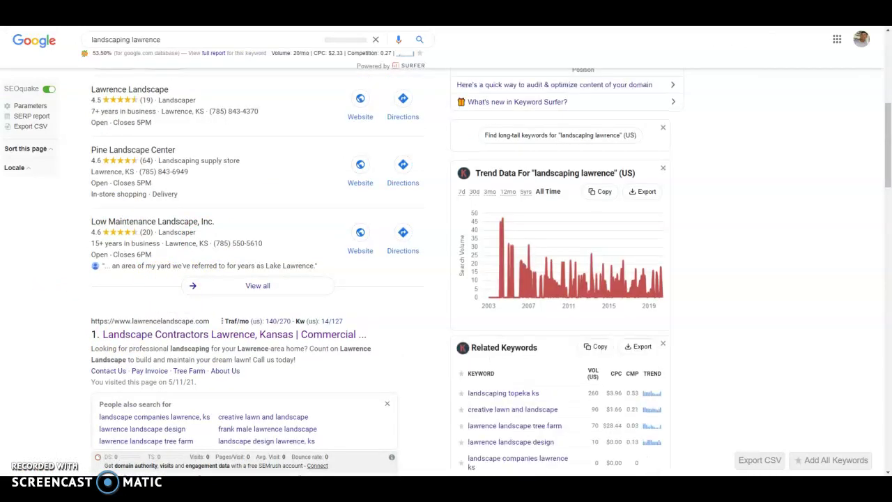
{"action": "scroll", "coordinate": [257, 279], "scroll_direction": "down", "scroll_amount": 1}
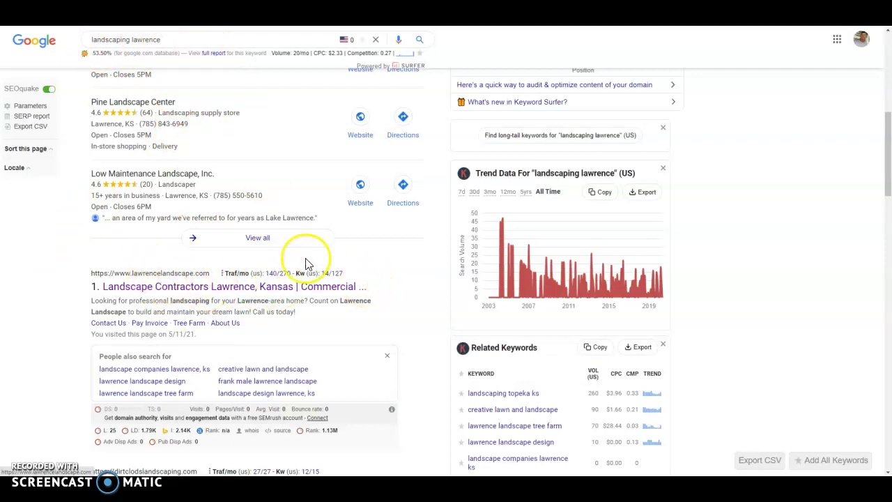
{"action": "scroll", "coordinate": [232, 276], "scroll_direction": "down", "scroll_amount": 2}
{"action": "scroll", "coordinate": [232, 275], "scroll_direction": "down", "scroll_amount": 1}
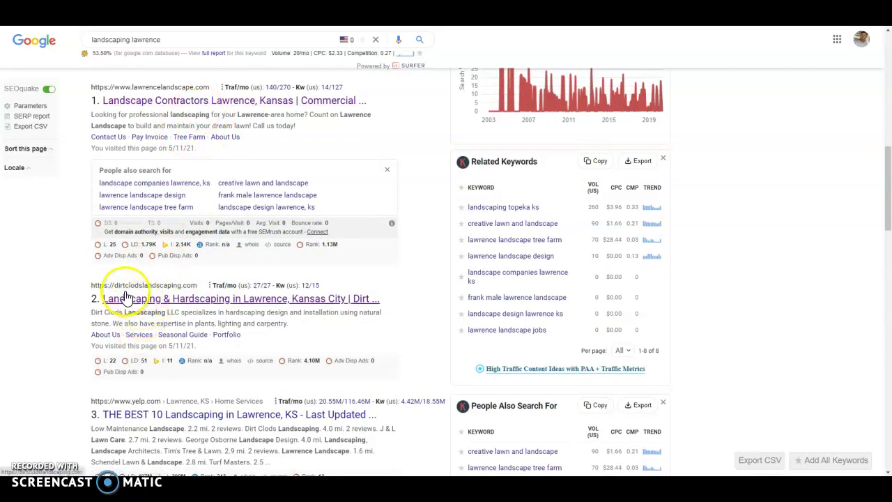
{"action": "scroll", "coordinate": [238, 313], "scroll_direction": "down", "scroll_amount": 1}
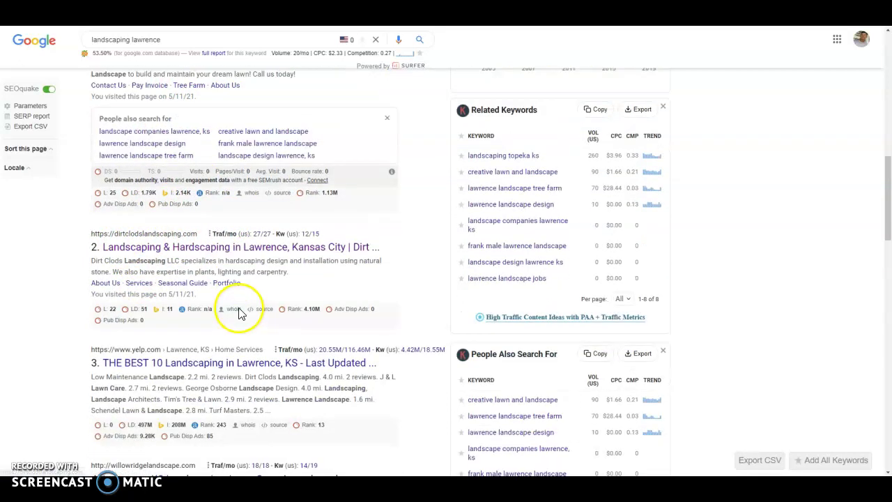
{"action": "scroll", "coordinate": [238, 313], "scroll_direction": "down", "scroll_amount": 2}
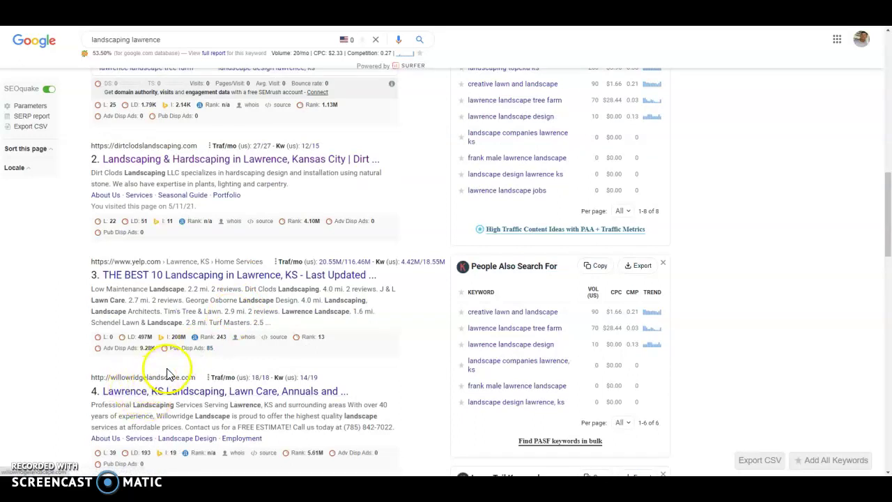
{"action": "scroll", "coordinate": [167, 375], "scroll_direction": "down", "scroll_amount": 3}
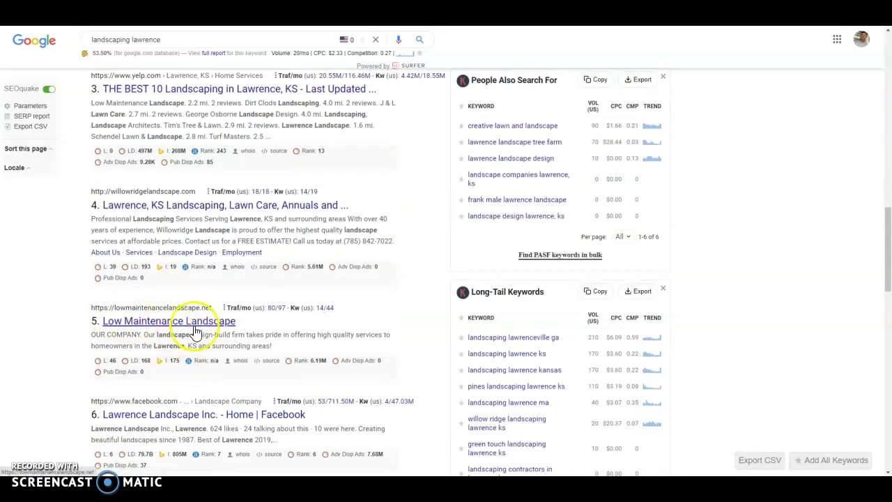
{"action": "scroll", "coordinate": [209, 349], "scroll_direction": "down", "scroll_amount": 2}
{"action": "scroll", "coordinate": [223, 368], "scroll_direction": "down", "scroll_amount": 3}
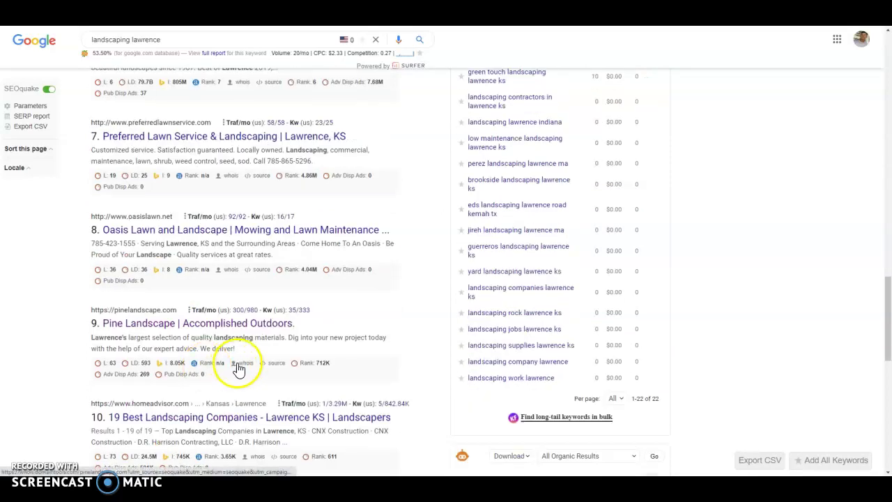
{"action": "scroll", "coordinate": [184, 398], "scroll_direction": "up", "scroll_amount": 10}
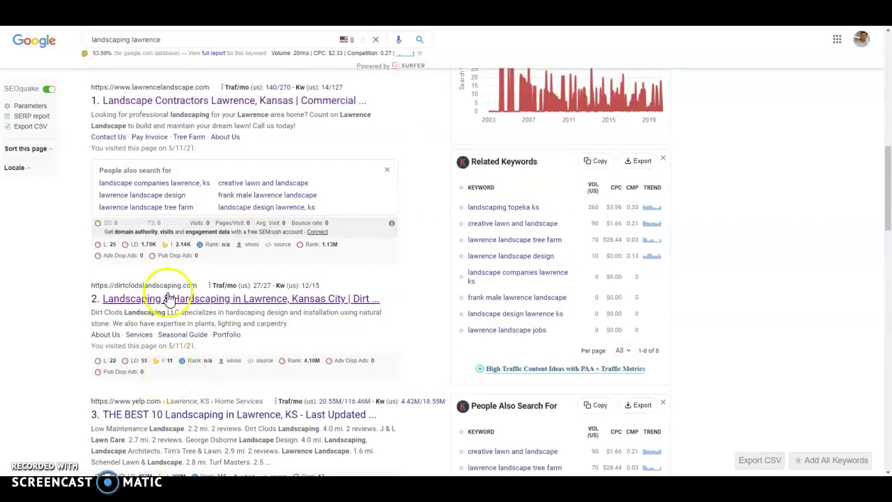
{"action": "scroll", "coordinate": [167, 299], "scroll_direction": "up", "scroll_amount": 3}
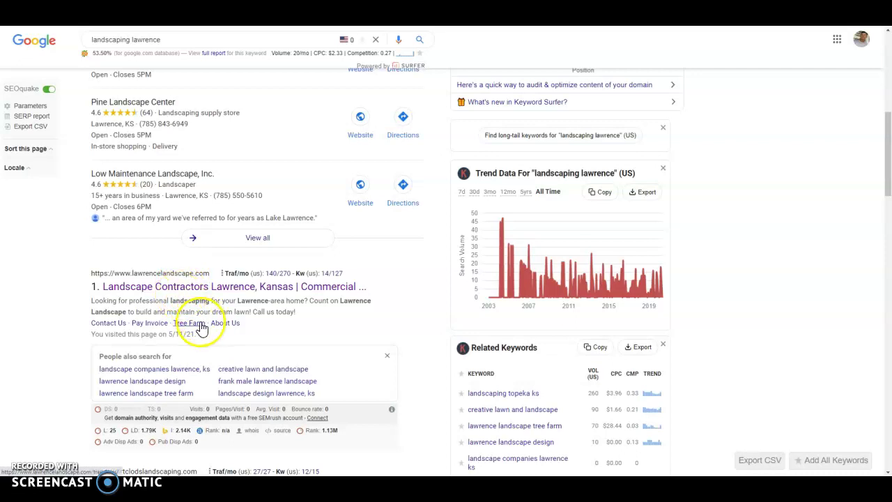
{"action": "scroll", "coordinate": [202, 307], "scroll_direction": "down", "scroll_amount": 3}
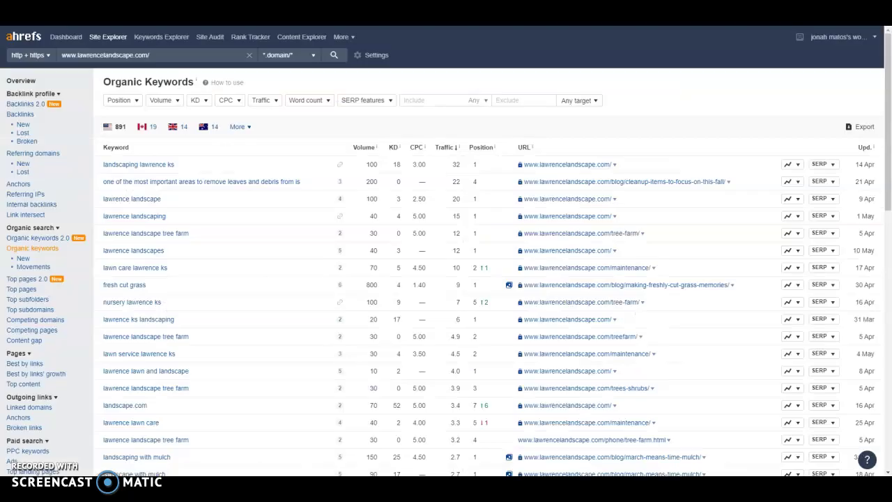
{"action": "left_click", "coordinate": [21, 104]}
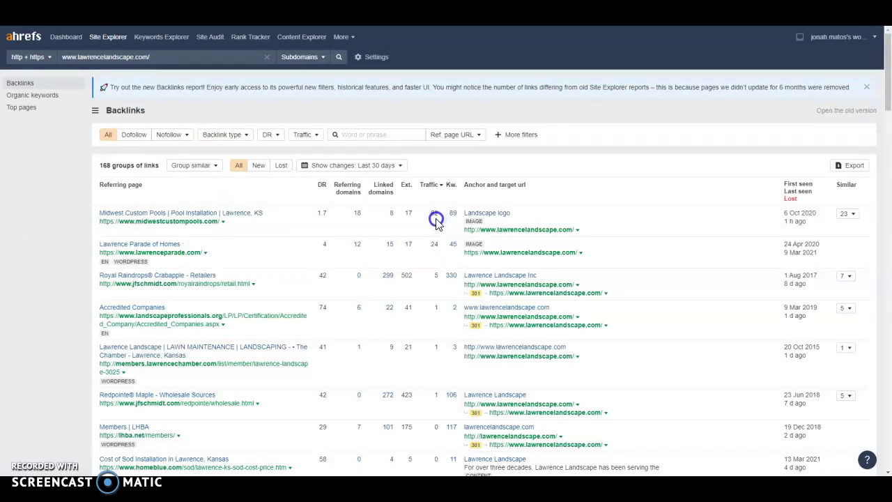
{"action": "left_click", "coordinate": [343, 195]}
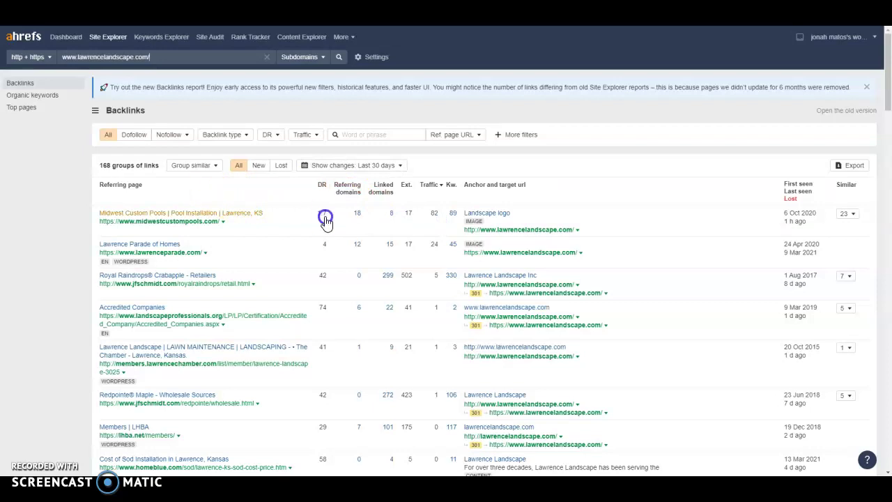
{"action": "scroll", "coordinate": [305, 213], "scroll_direction": "down", "scroll_amount": 2}
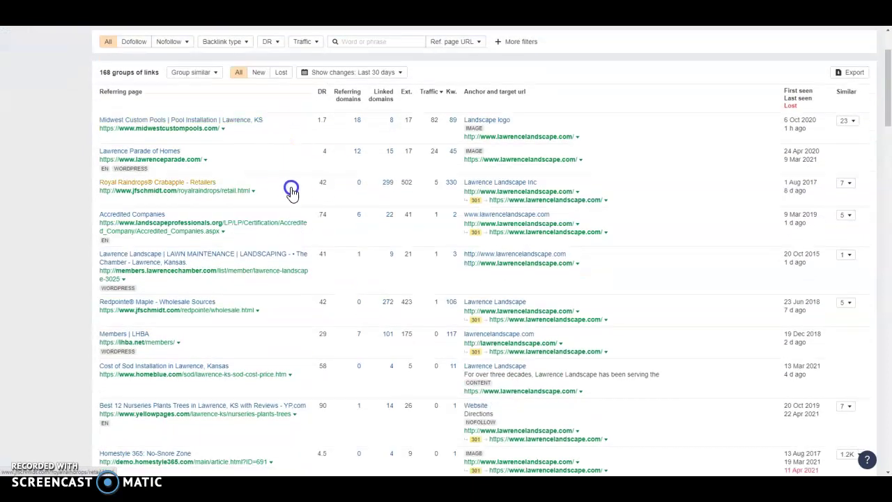
{"action": "scroll", "coordinate": [290, 191], "scroll_direction": "down", "scroll_amount": 3}
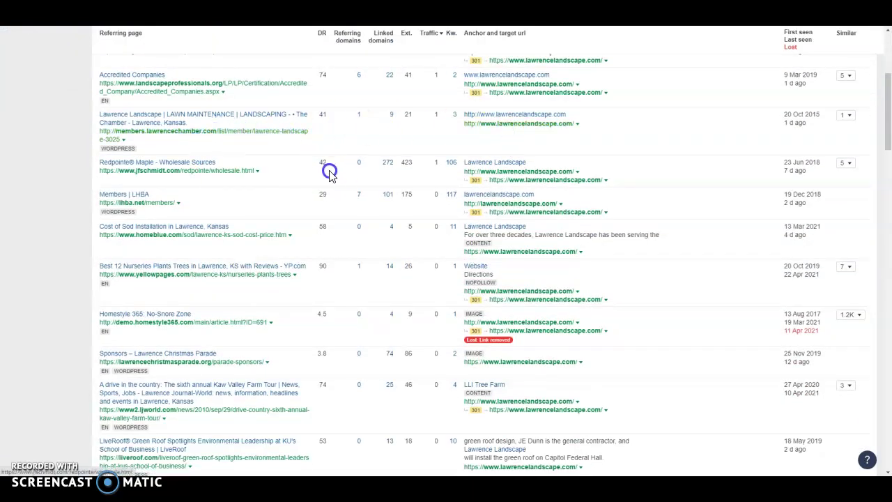
{"action": "scroll", "coordinate": [329, 171], "scroll_direction": "down", "scroll_amount": 3}
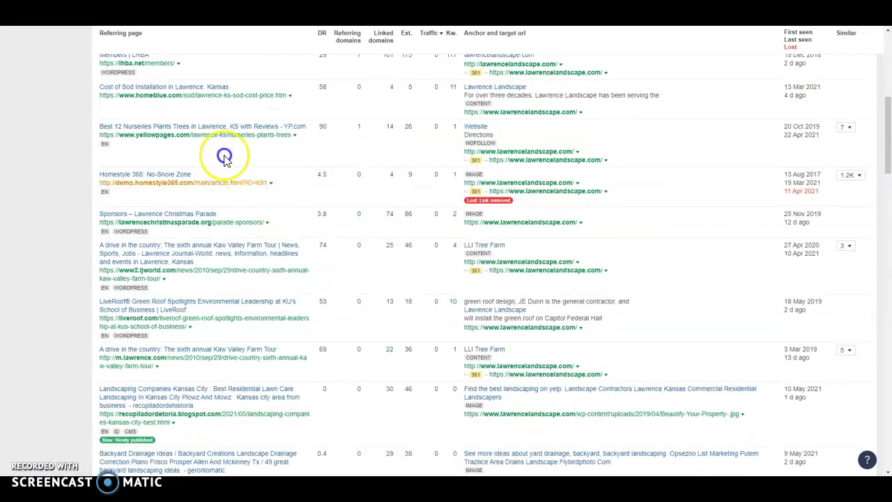
{"action": "scroll", "coordinate": [140, 101], "scroll_direction": "up", "scroll_amount": 7}
{"action": "scroll", "coordinate": [140, 101], "scroll_direction": "up", "scroll_amount": 1}
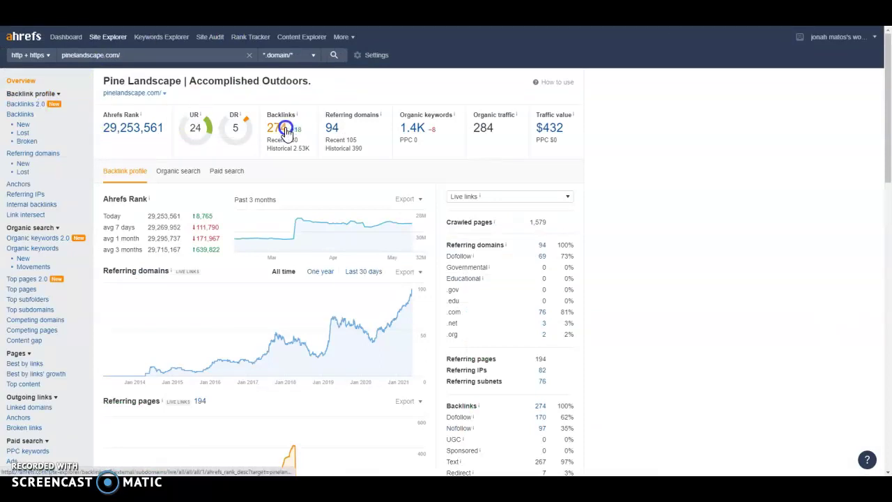
Open the backlinks list for pinelandscape.com in Ahrefs and look through its referring pages, domain ratings and anchors.
{"action": "left_click", "coordinate": [453, 222]}
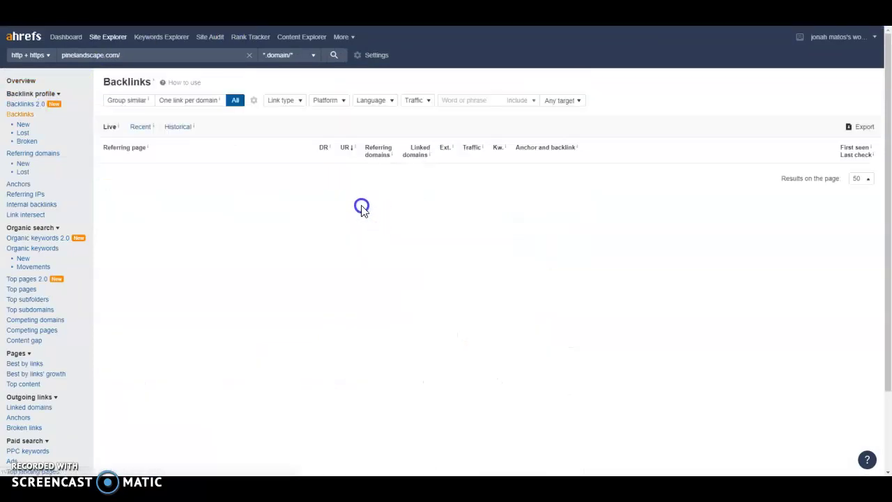
{"action": "scroll", "coordinate": [335, 251], "scroll_direction": "down", "scroll_amount": 4}
{"action": "scroll", "coordinate": [314, 201], "scroll_direction": "down", "scroll_amount": 15}
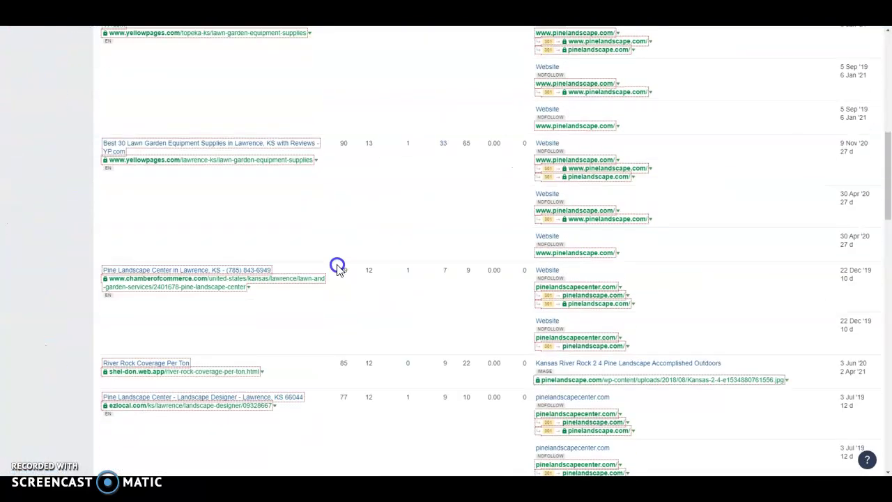
{"action": "scroll", "coordinate": [309, 199], "scroll_direction": "down", "scroll_amount": 1}
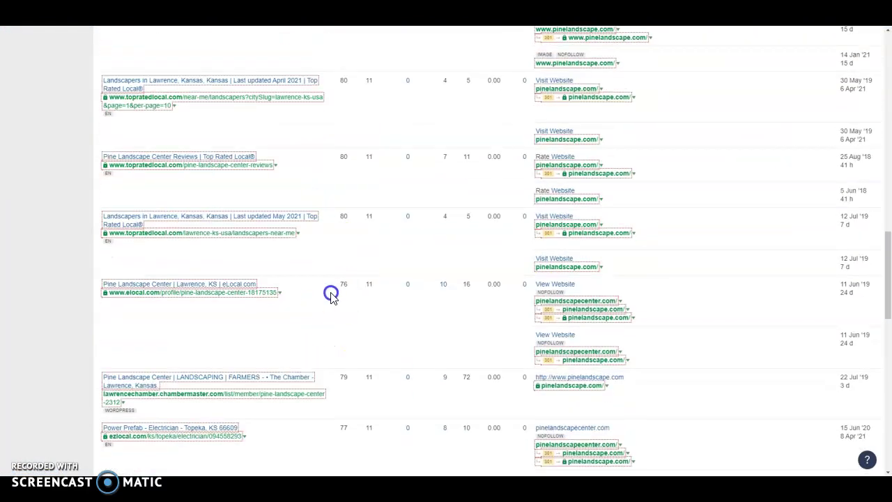
{"action": "scroll", "coordinate": [321, 209], "scroll_direction": "up", "scroll_amount": 10}
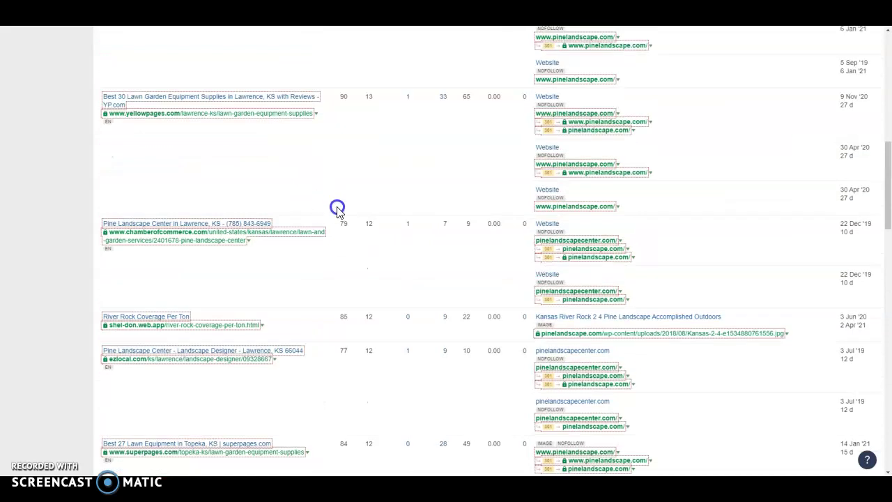
{"action": "scroll", "coordinate": [343, 146], "scroll_direction": "up", "scroll_amount": 6}
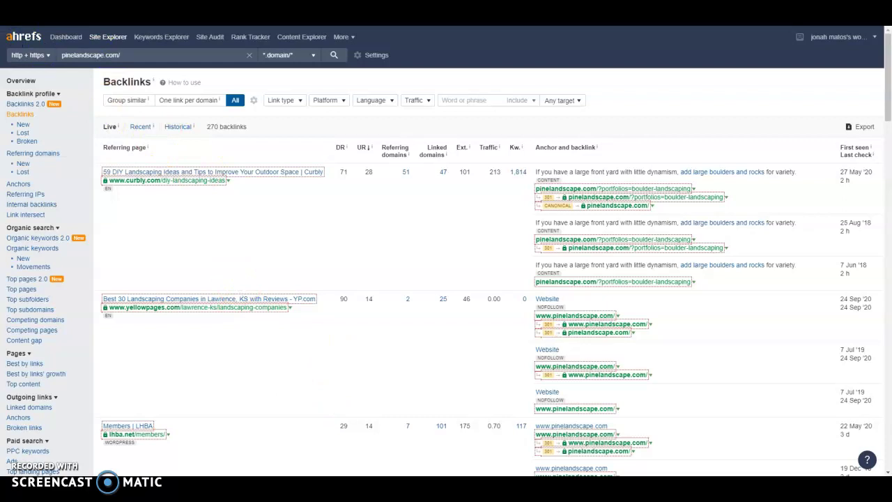
{"action": "scroll", "coordinate": [379, 279], "scroll_direction": "down", "scroll_amount": 5}
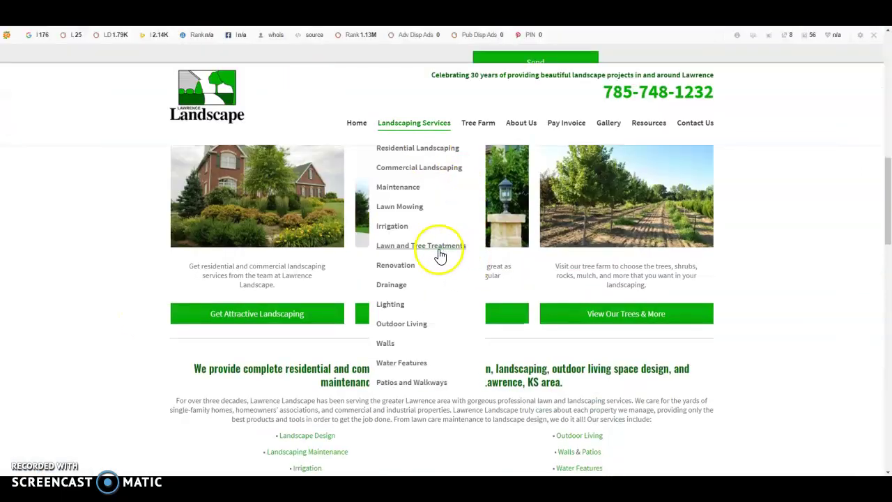
Check the Lawrence Landscape site's navigation, including the pages listed under Landscaping Services and About Us.
{"action": "scroll", "coordinate": [453, 258], "scroll_direction": "up", "scroll_amount": 6}
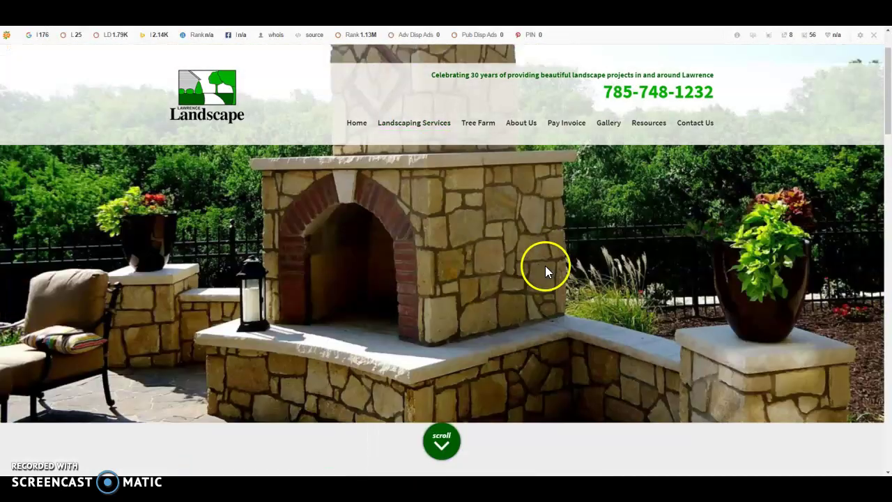
{"action": "scroll", "coordinate": [460, 268], "scroll_direction": "up", "scroll_amount": 2}
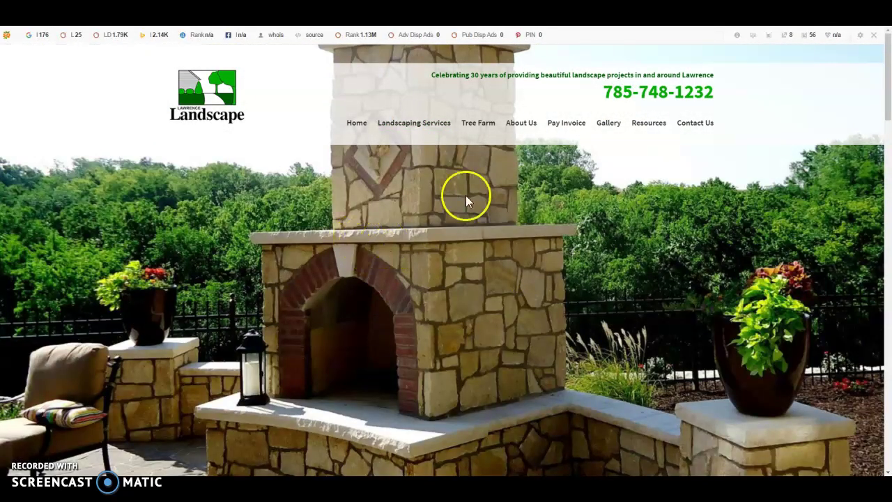
{"action": "mouse_move", "coordinate": [425, 135]}
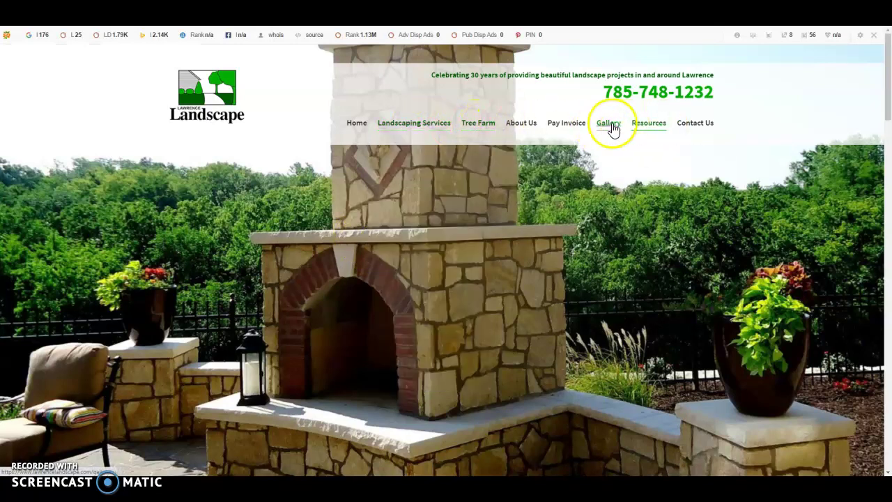
{"action": "mouse_move", "coordinate": [527, 129]}
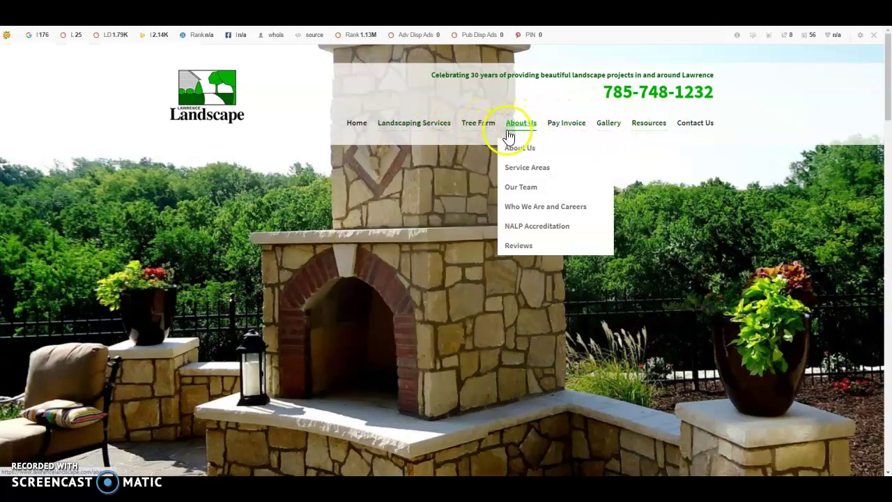
{"action": "mouse_move", "coordinate": [535, 180]}
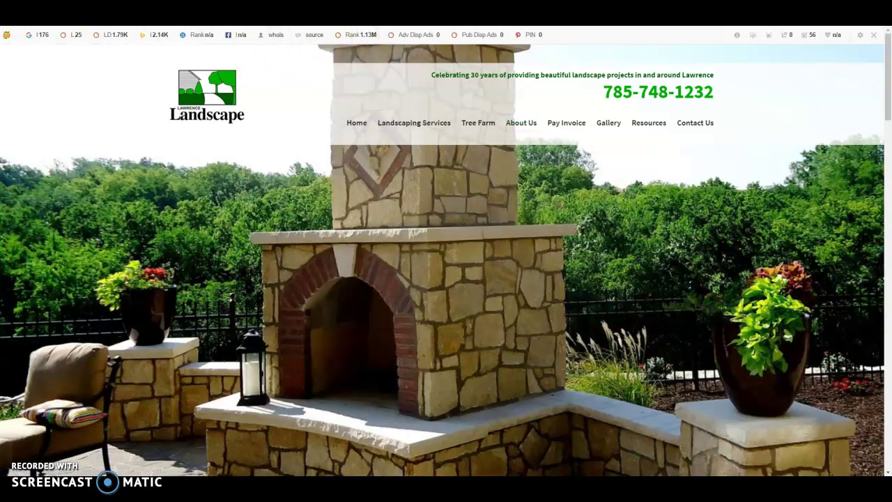
Switch to the Local Citation Finder search results for the Lawrence Landscape business in Lawrence, KS.
{"action": "key", "text": "ctrl+Tab"}
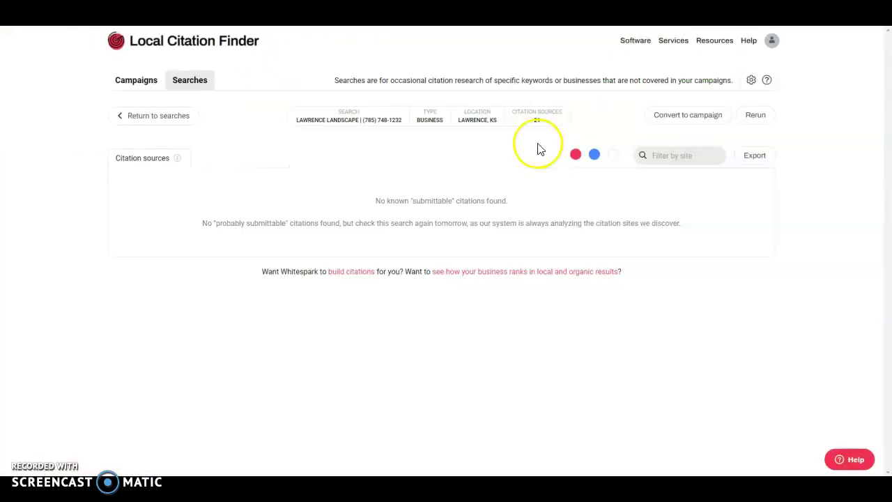